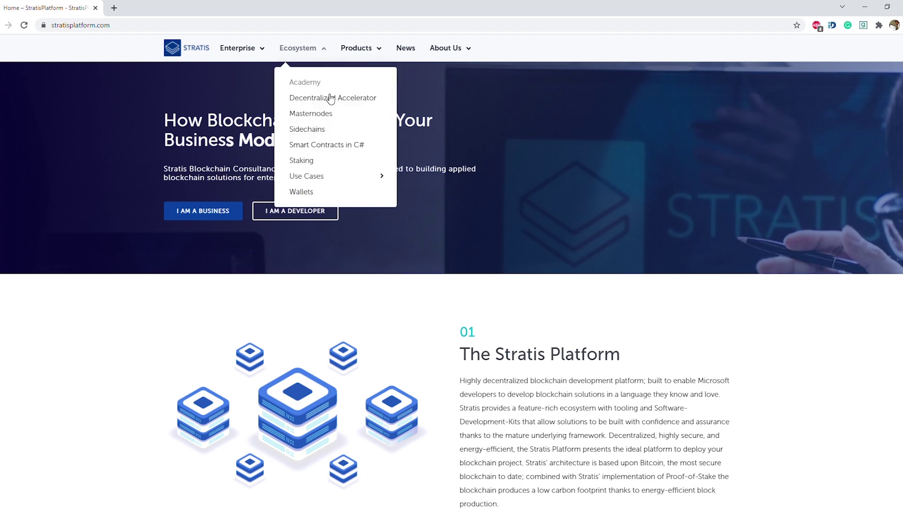
Step: Go to the Wallets page from the Ecosystem menu on stratisplatform.com
click(310, 192)
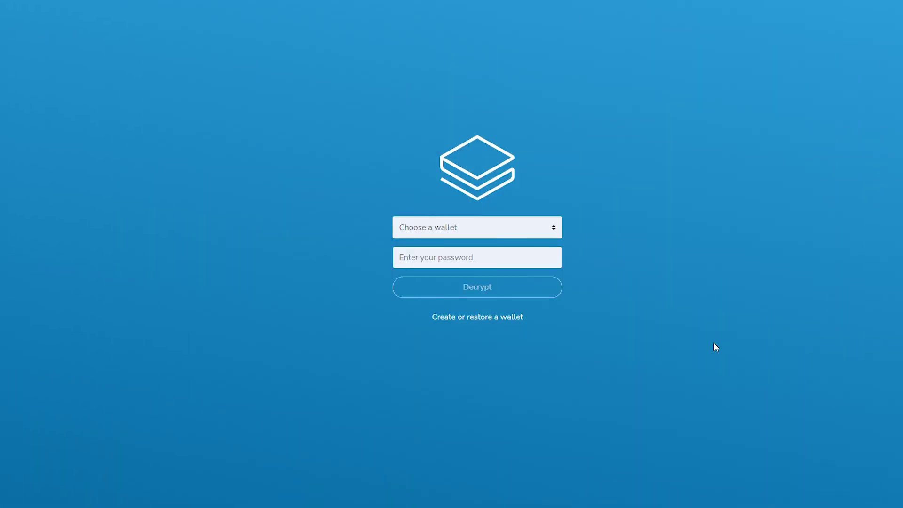
Step: Start a new wallet named Test, then enter and confirm its password
click(506, 318)
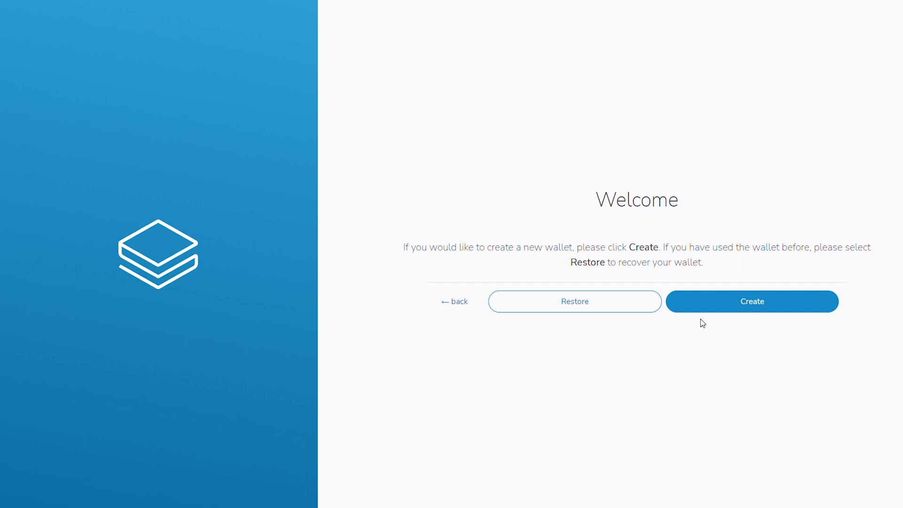
click(701, 308)
text(Test)
click(453, 142)
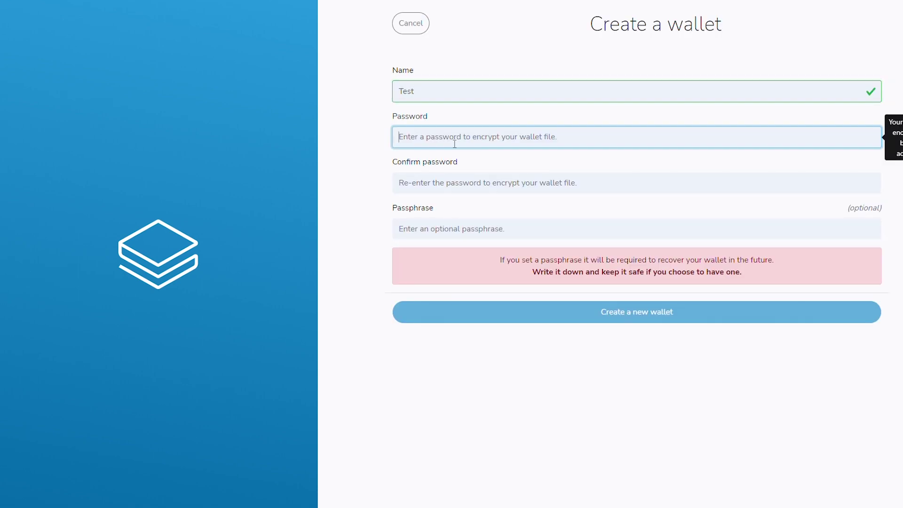
text(•••••••••)
click(496, 186)
text(••••••••)
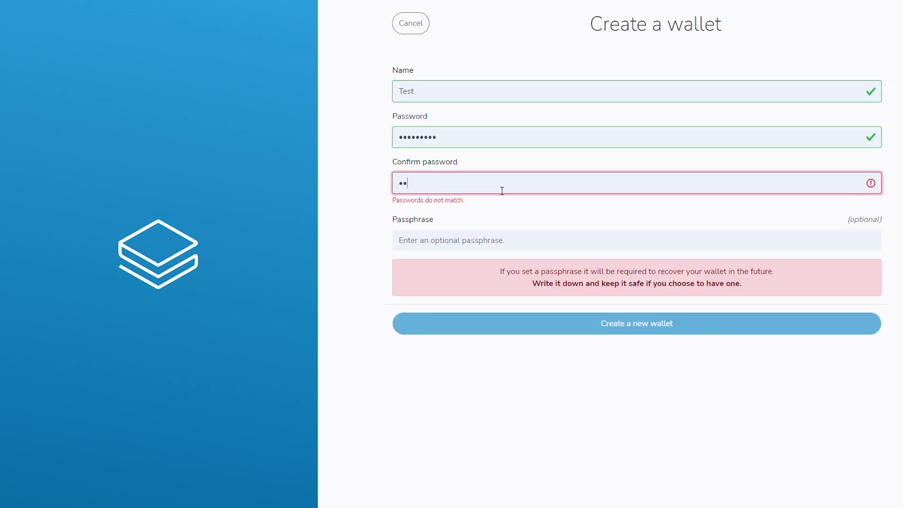
text(•)
Step: Add and confirm a passphrase, then create the wallet to reveal its secret words
click(487, 229)
text(•••)
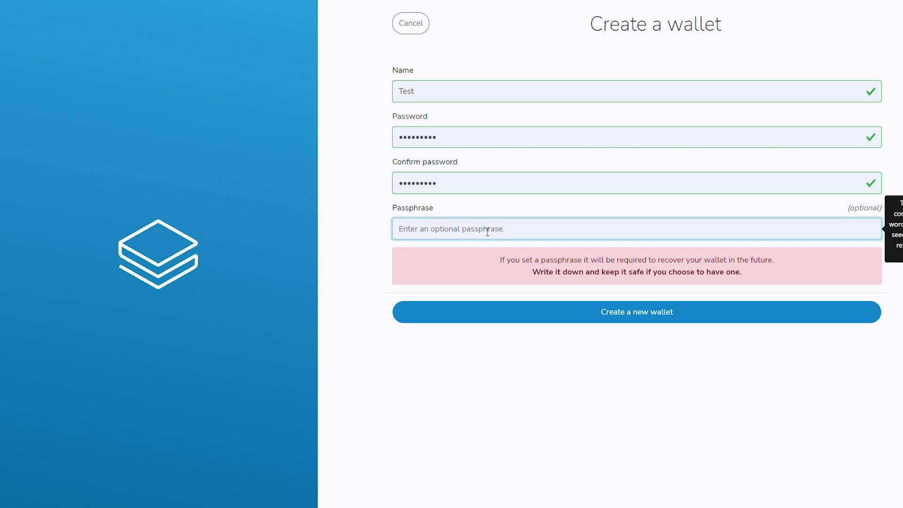
text(•••••)
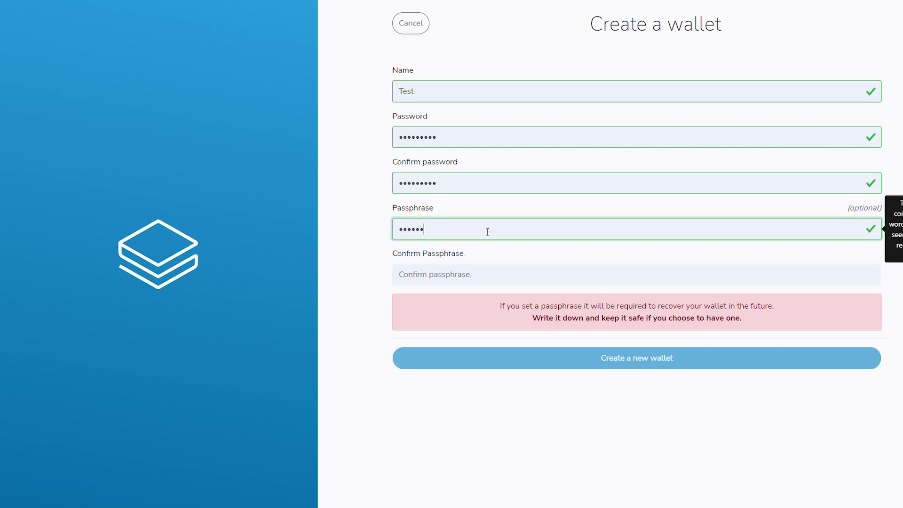
click(465, 276)
text(•••••••)
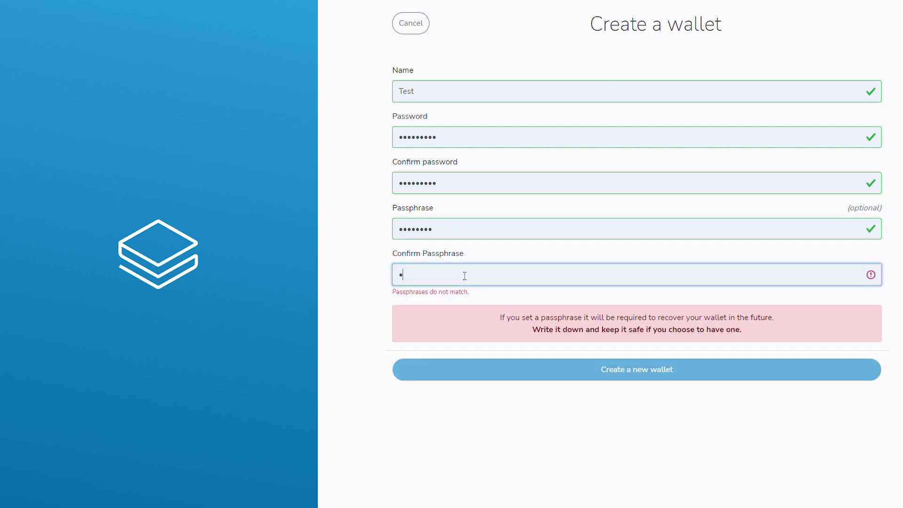
text(•)
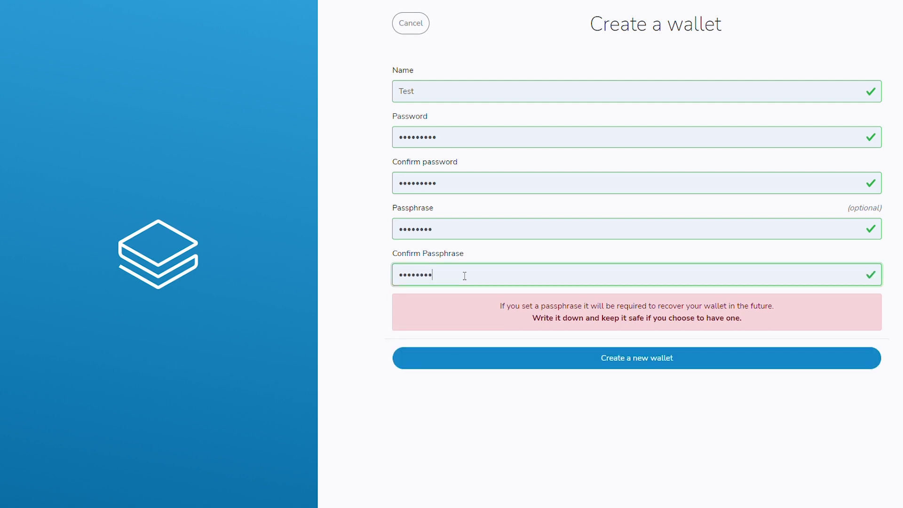
click(575, 460)
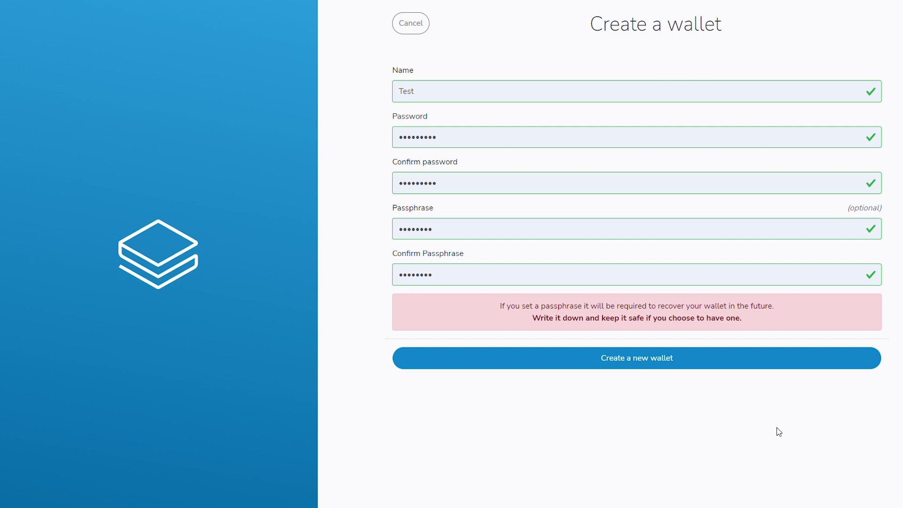
click(722, 362)
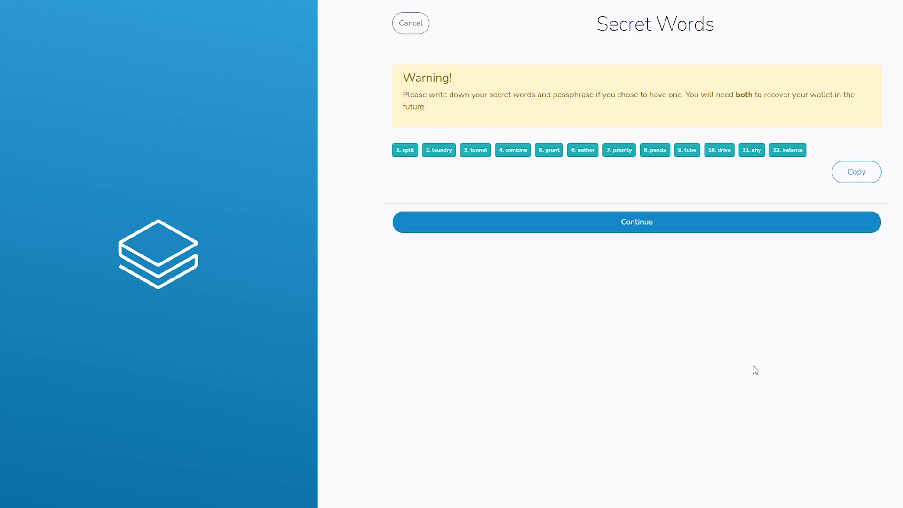
Step: Copy the twelve secret recovery words to the clipboard
click(870, 175)
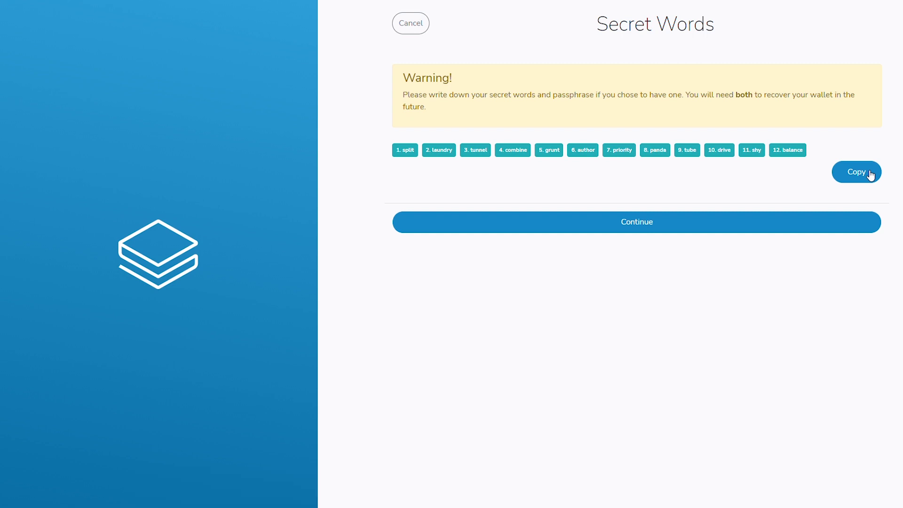
Step: Fill in secret words number 1, 7 and 11 and confirm them
click(715, 227)
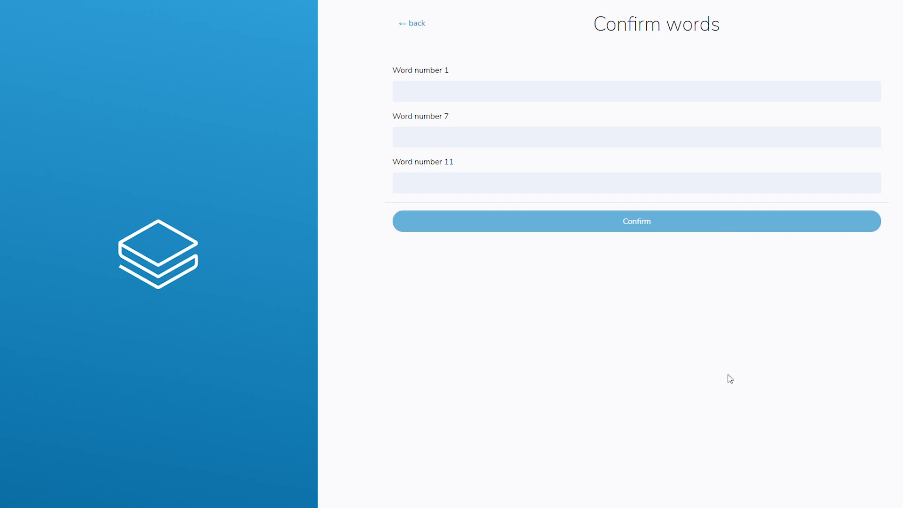
click(460, 99)
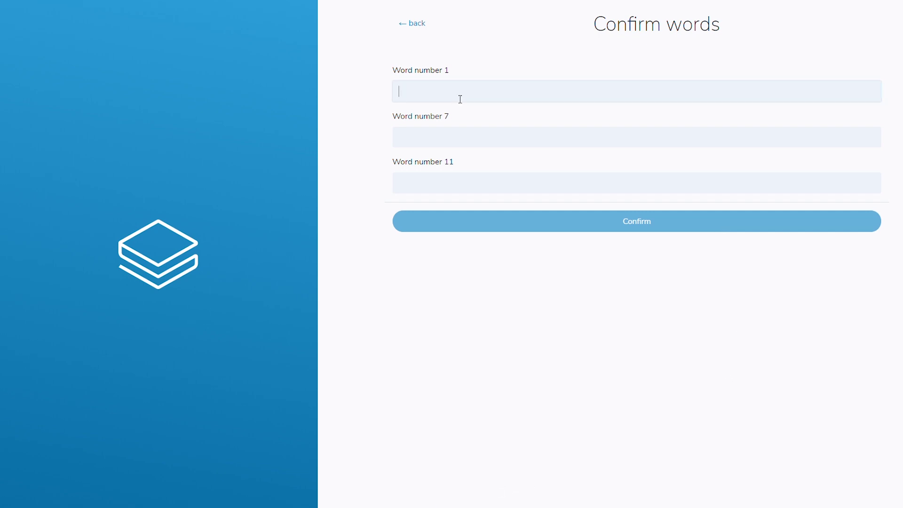
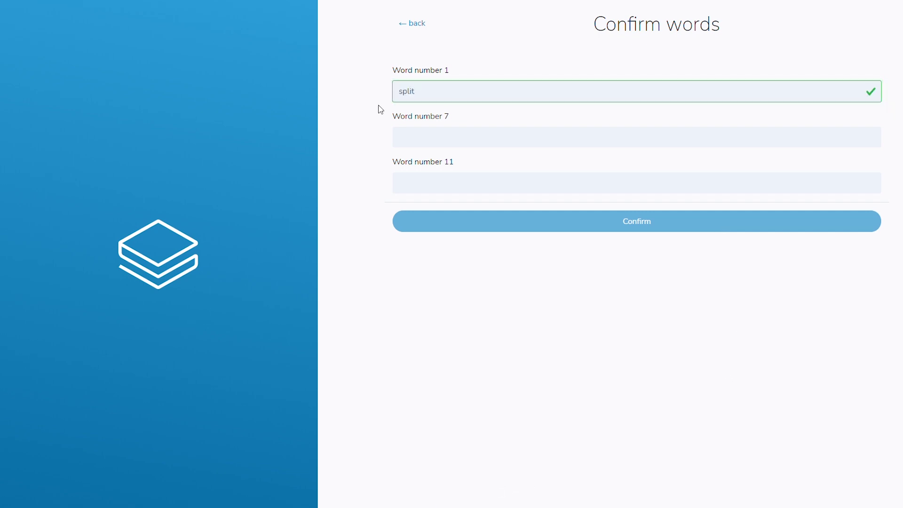
click(423, 146)
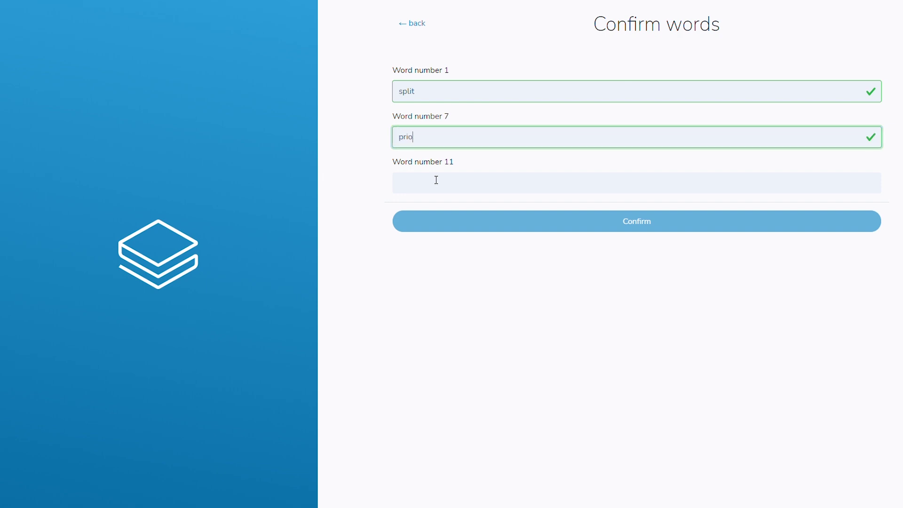
click(462, 190)
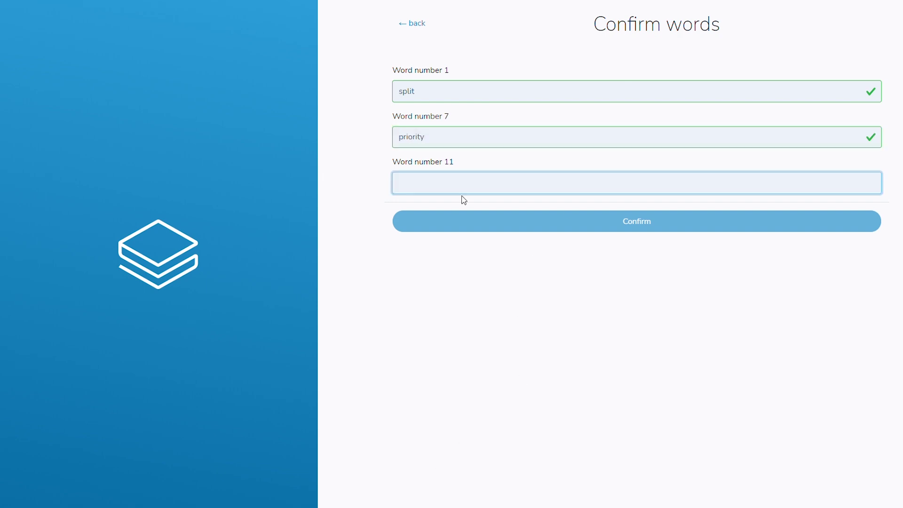
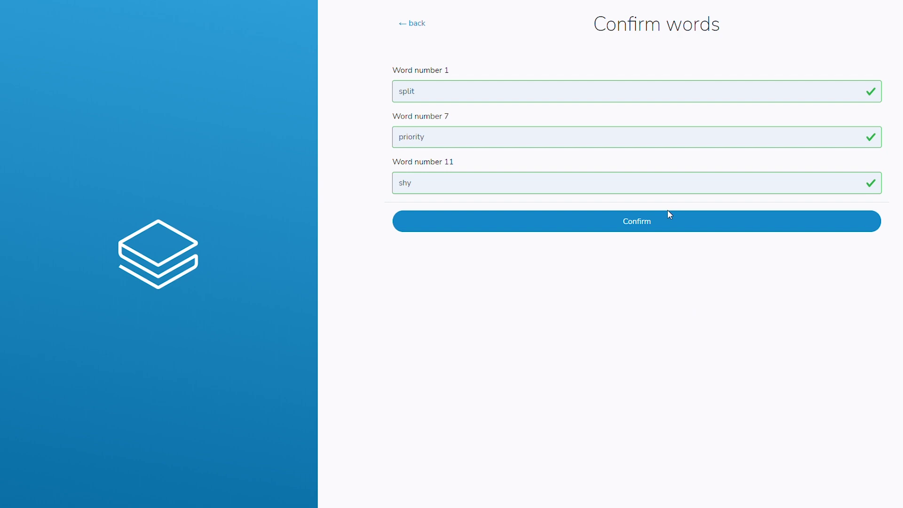
click(667, 214)
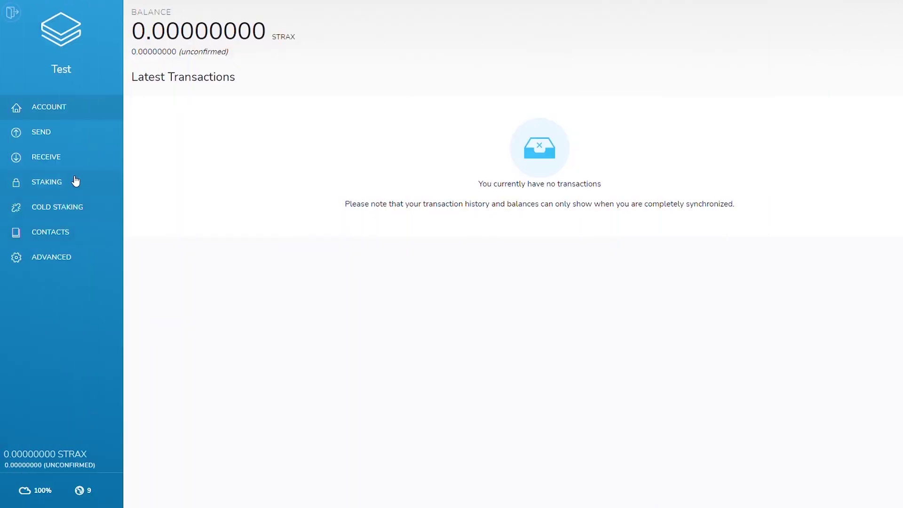
Step: Show the Test wallet's receiving address and QR code on the Receive page
click(63, 160)
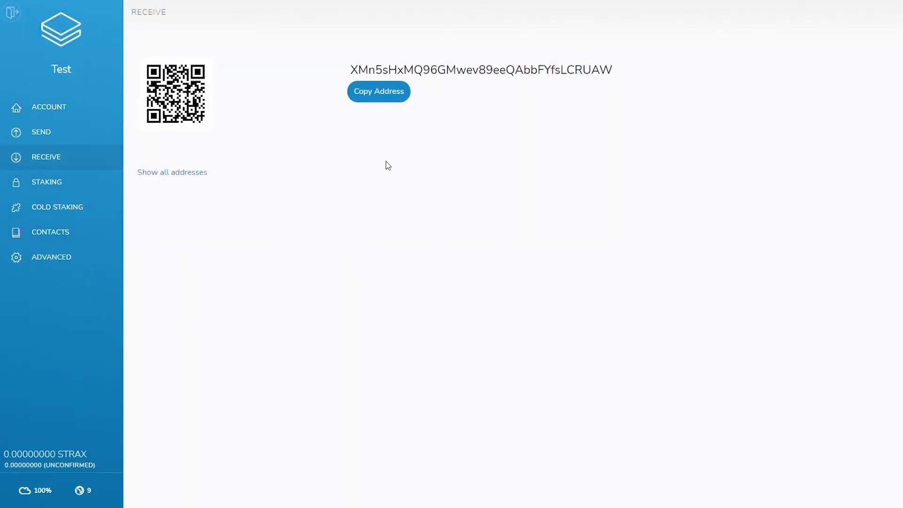
Step: Copy the Test wallet's receiving address to the clipboard
click(381, 96)
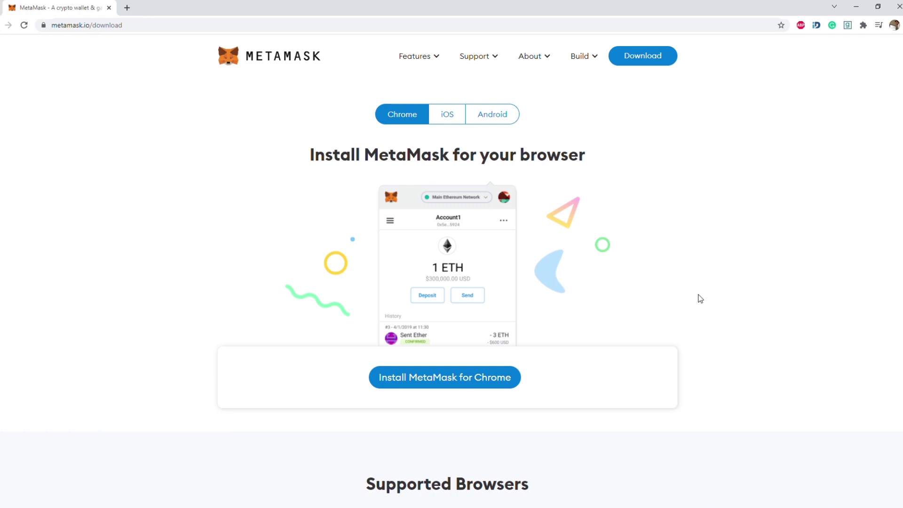
Step: Install the MetaMask extension in Chrome from its download page
scroll(687, 284, down, 4)
scroll(689, 282, up, 4)
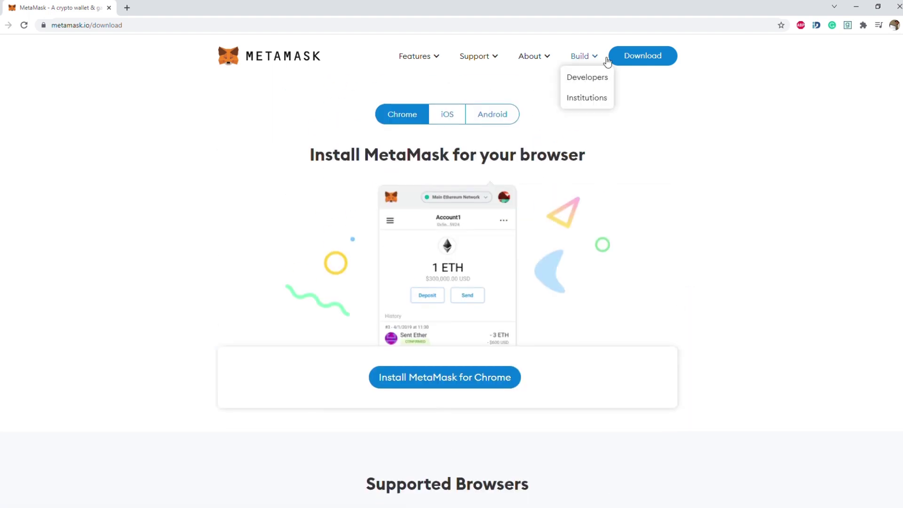
click(478, 380)
click(672, 123)
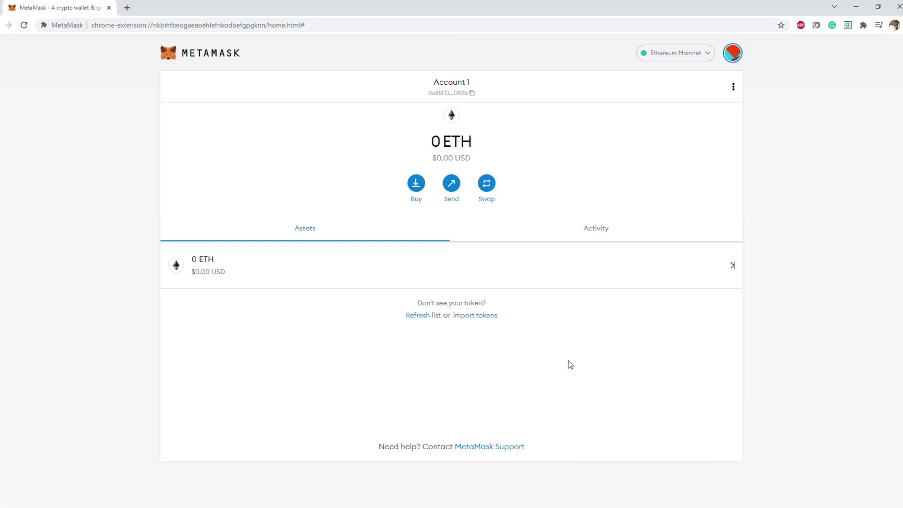
Step: Add WSTRAX as a custom token by pasting its contract address
click(491, 315)
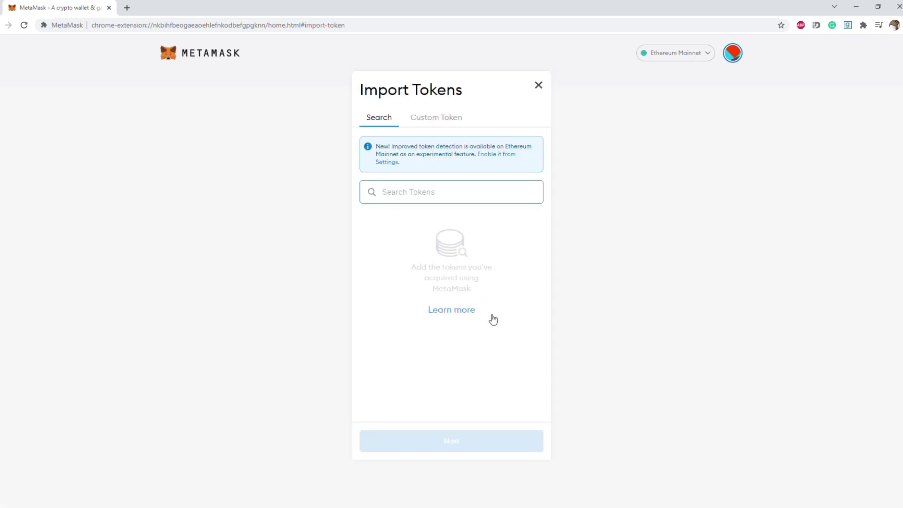
click(457, 119)
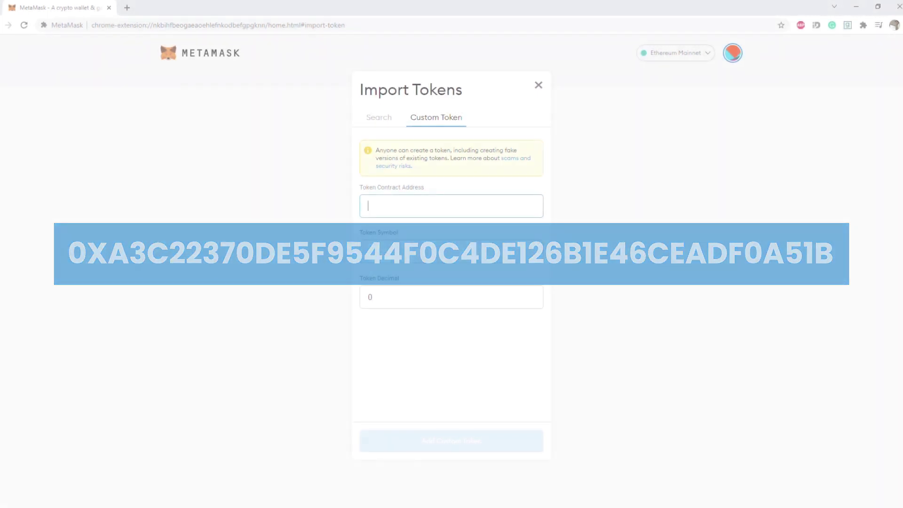
key(ctrl+v)
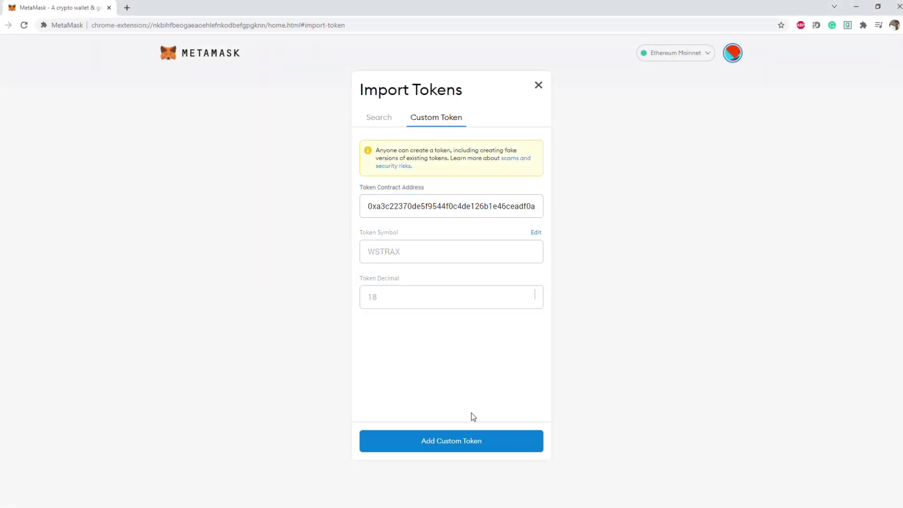
click(494, 442)
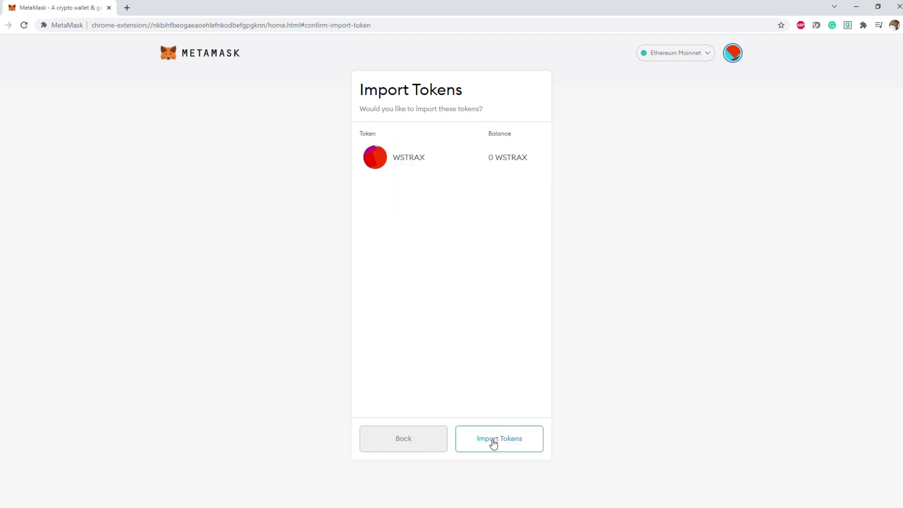
Step: Import WSTRAX into Account 1 and select the account address in Account details
click(493, 442)
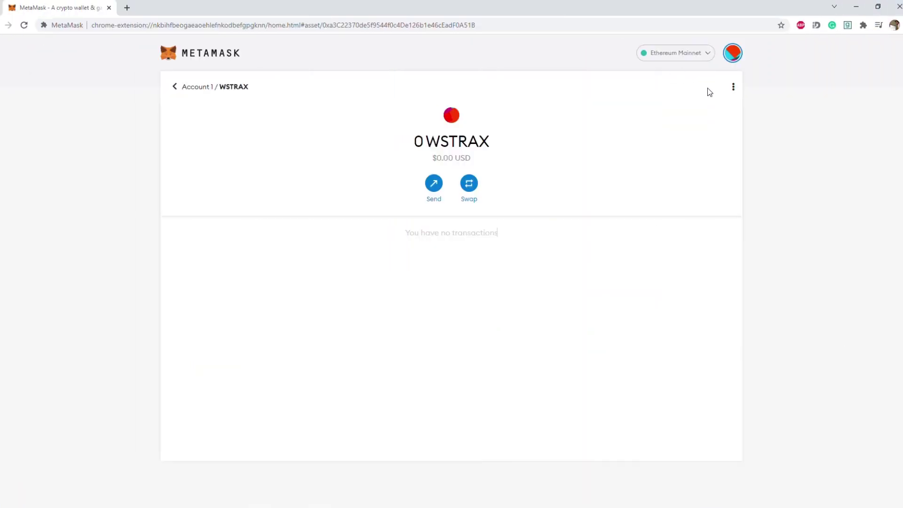
click(733, 86)
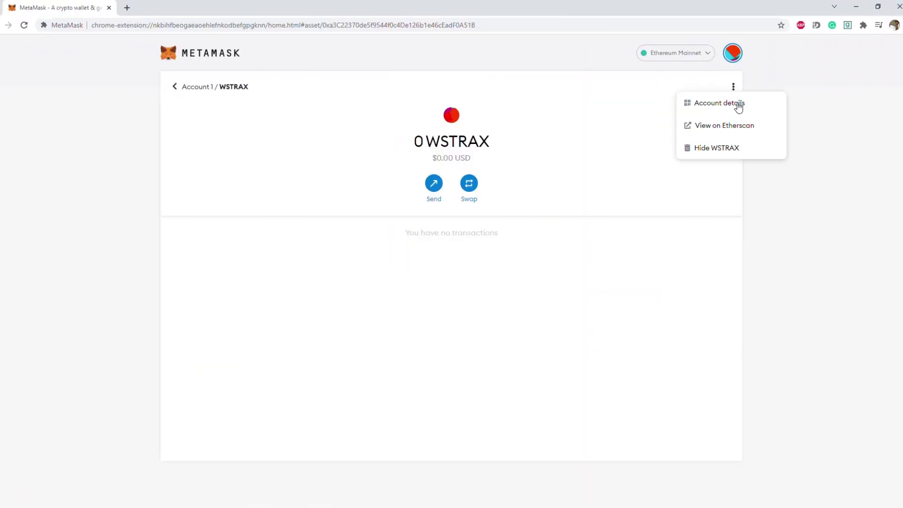
click(729, 103)
click(500, 217)
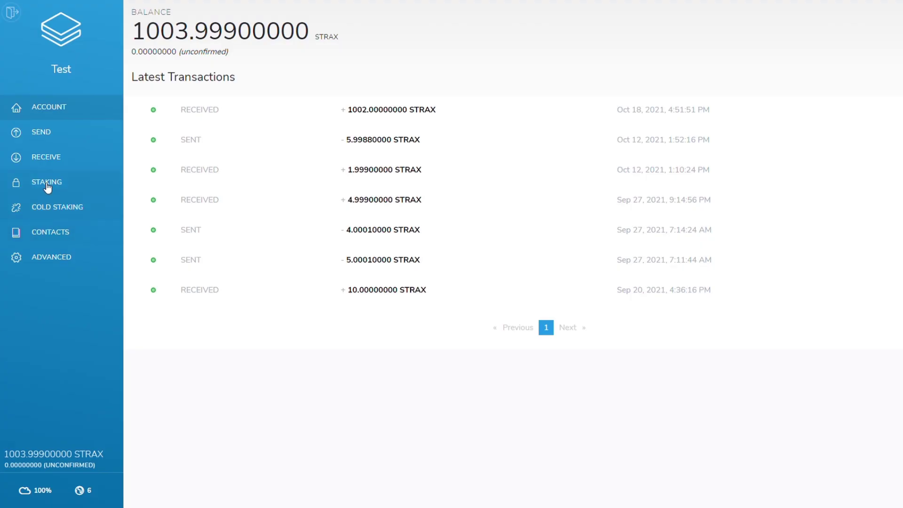
Step: Start an InterFlux send to the Ethereum network and paste the MetaMask address
click(60, 138)
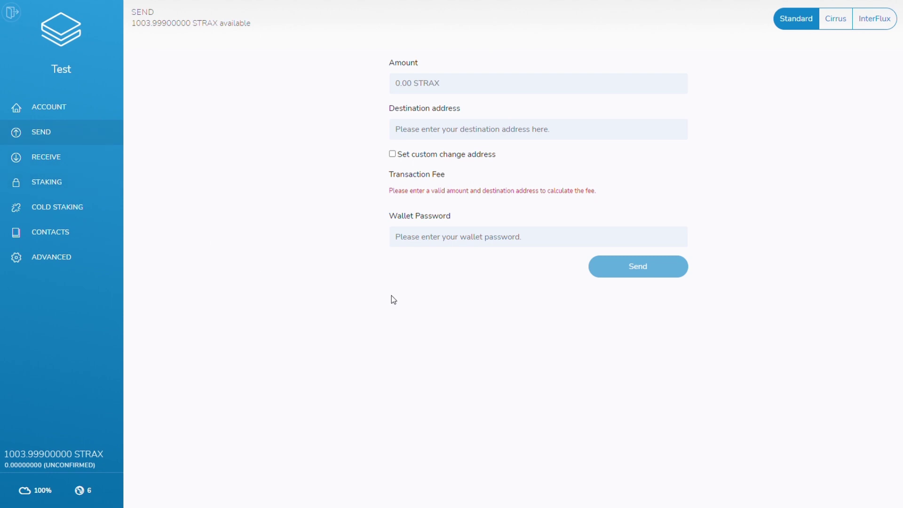
click(884, 23)
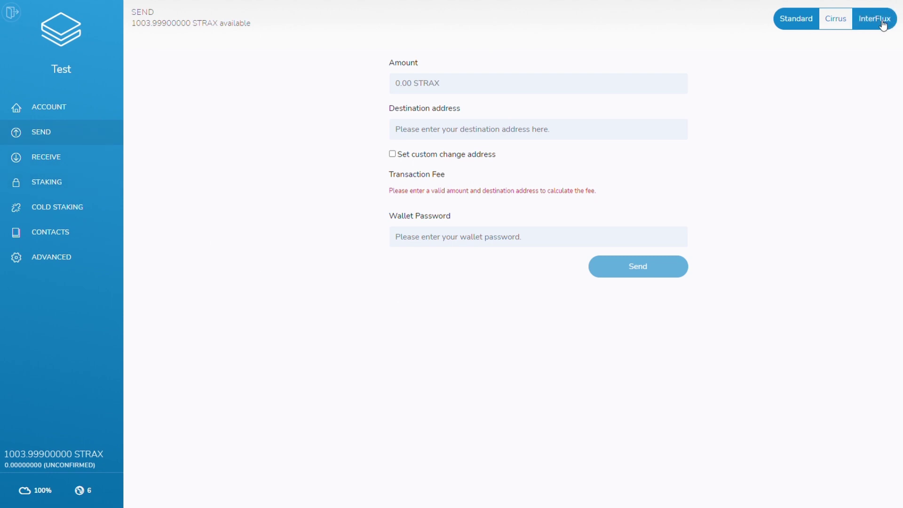
click(518, 222)
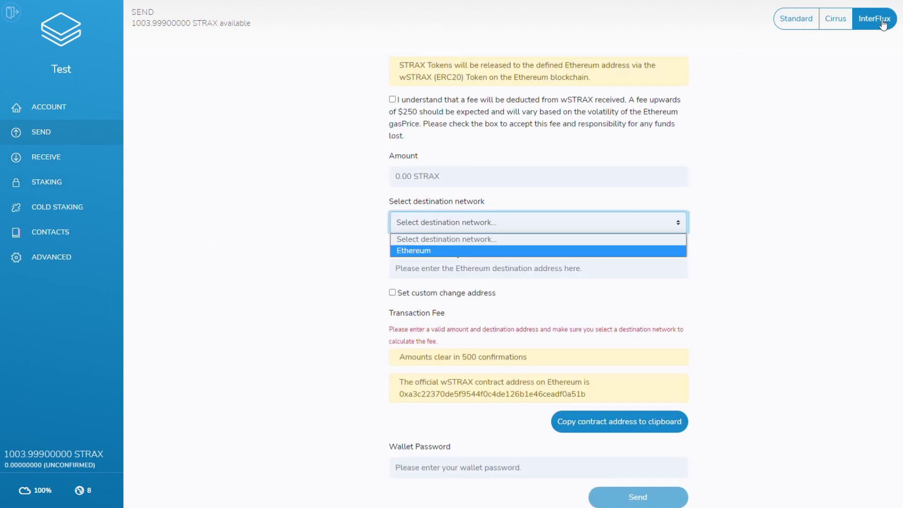
click(441, 250)
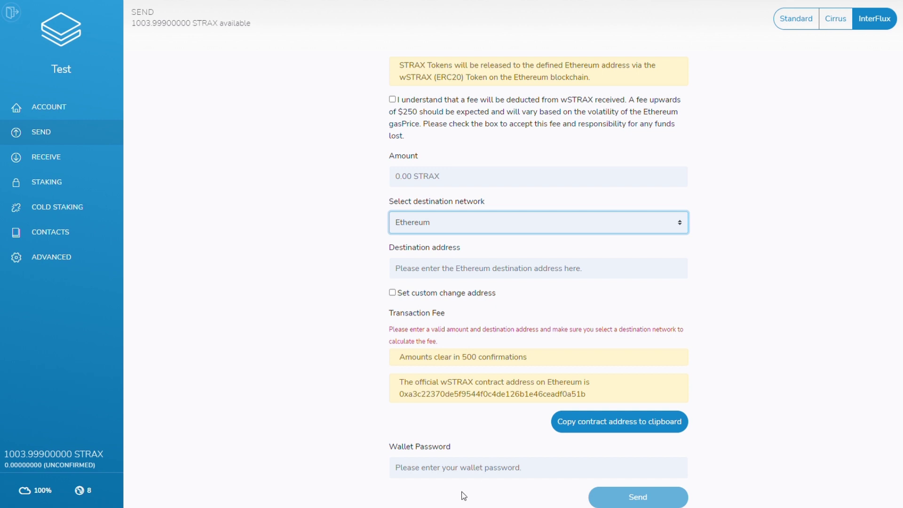
click(534, 275)
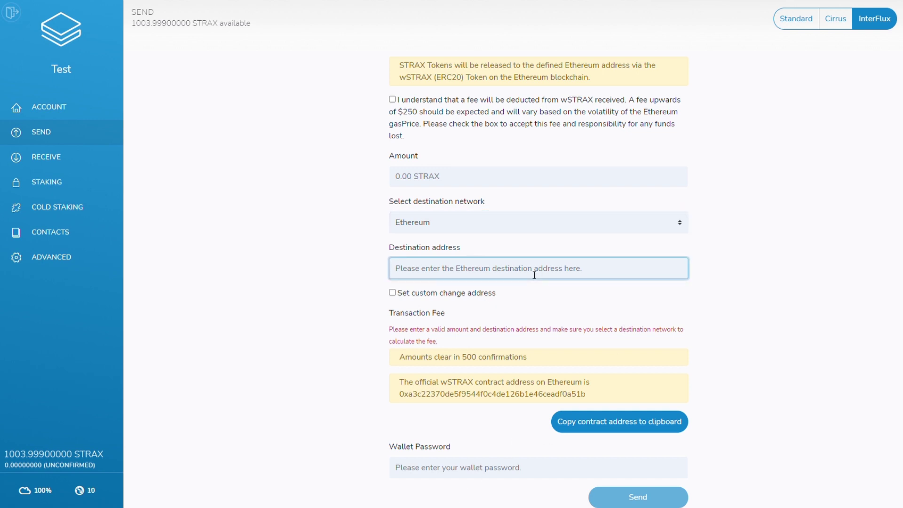
key(ctrl+v)
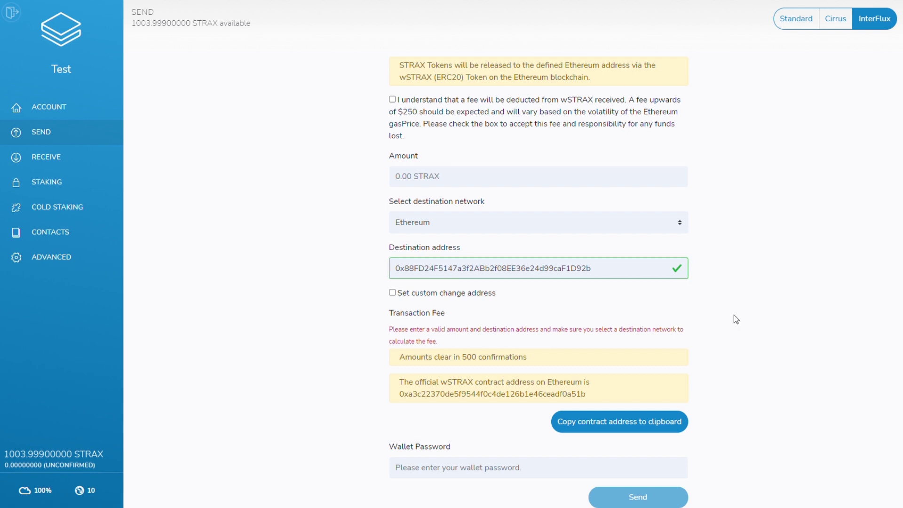
Step: Accept the wSTRAX fee, set the amount to 1000 STRAX and enter the wallet password
click(392, 99)
click(437, 177)
text(1000)
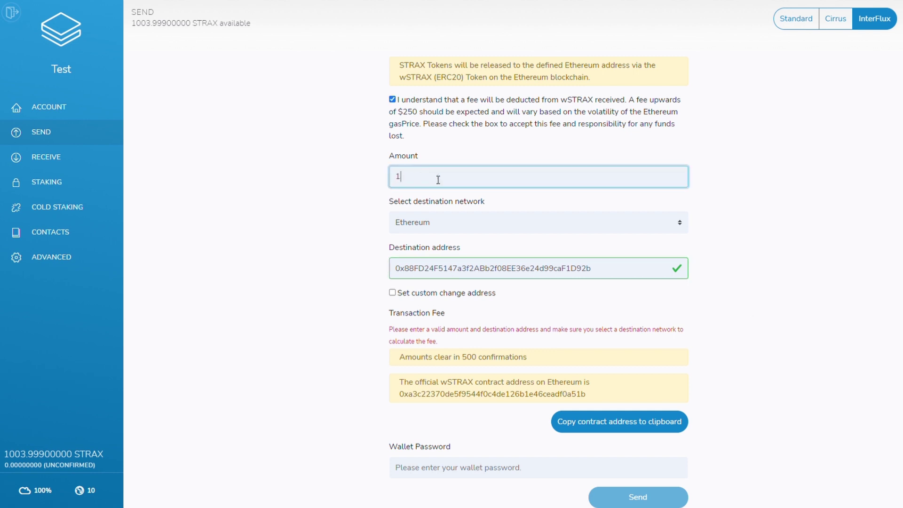
click(529, 468)
scroll(528, 447, down, 1)
text(••••••••••)
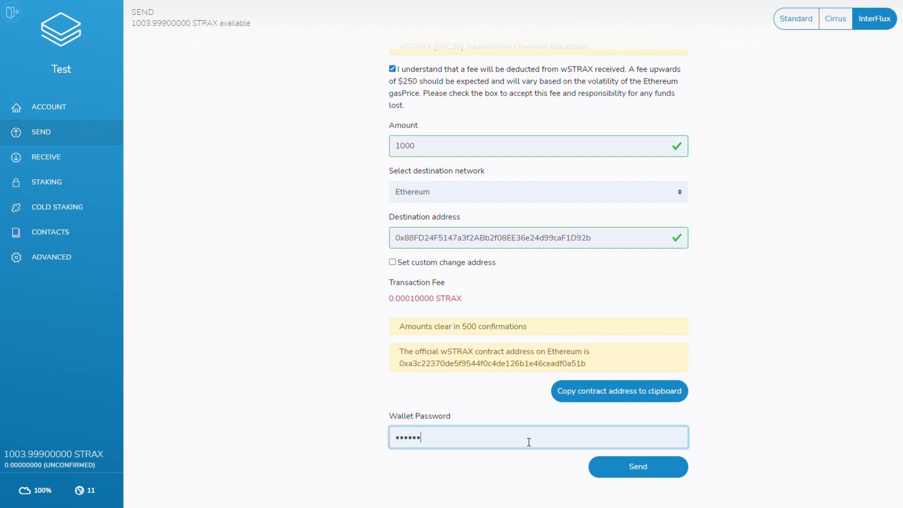
click(819, 413)
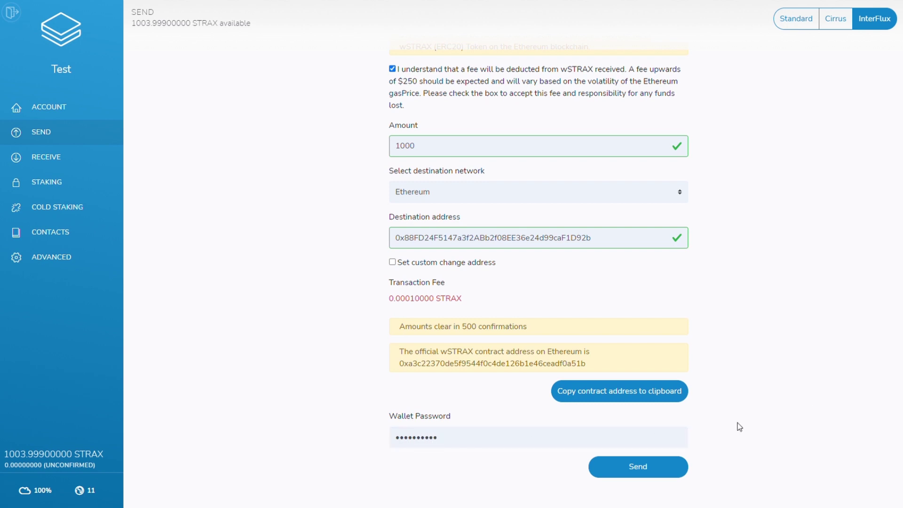
Step: Confirm the InterFlux send of 1000 STRAX to the Ethereum address, leaving 1.999 STRAX available
click(665, 473)
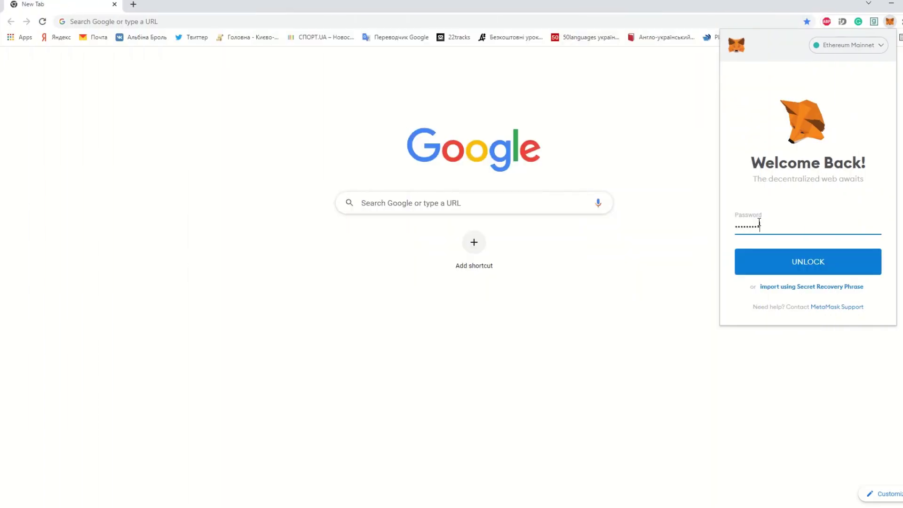
Step: Unlock MetaMask to reveal Account 1 holding 0 ETH and 1379 WSTRAX
click(842, 262)
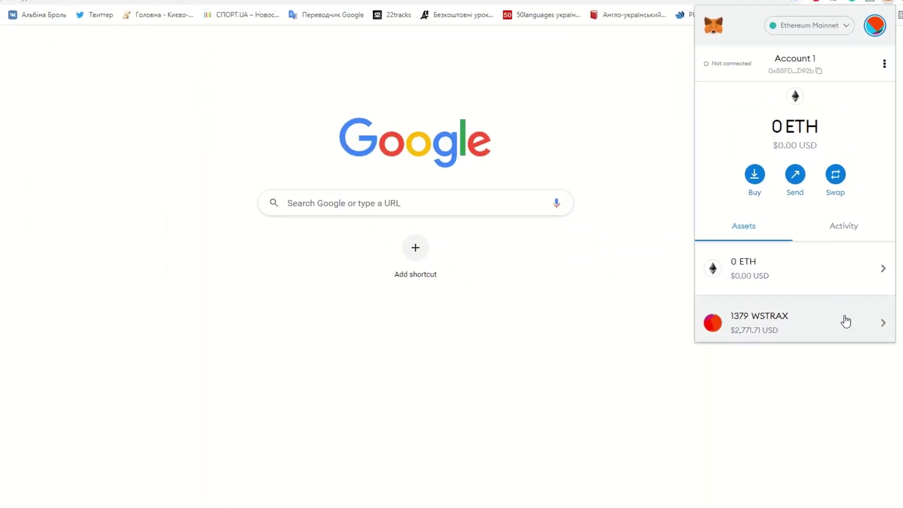